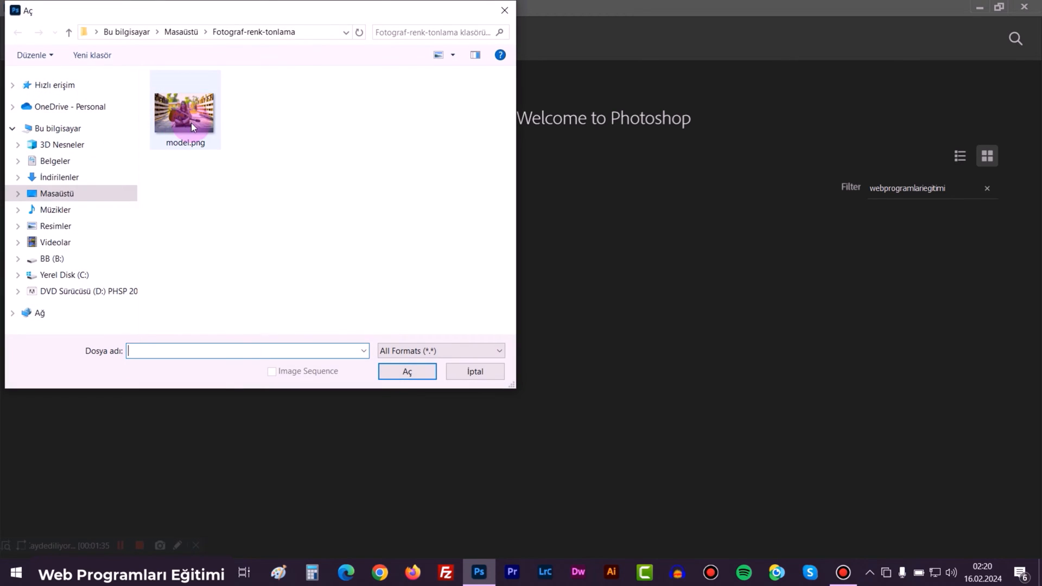
Open model.png from the Fotograf-renk-tonlama folder and unlock its Background layer.
left_click(190, 120)
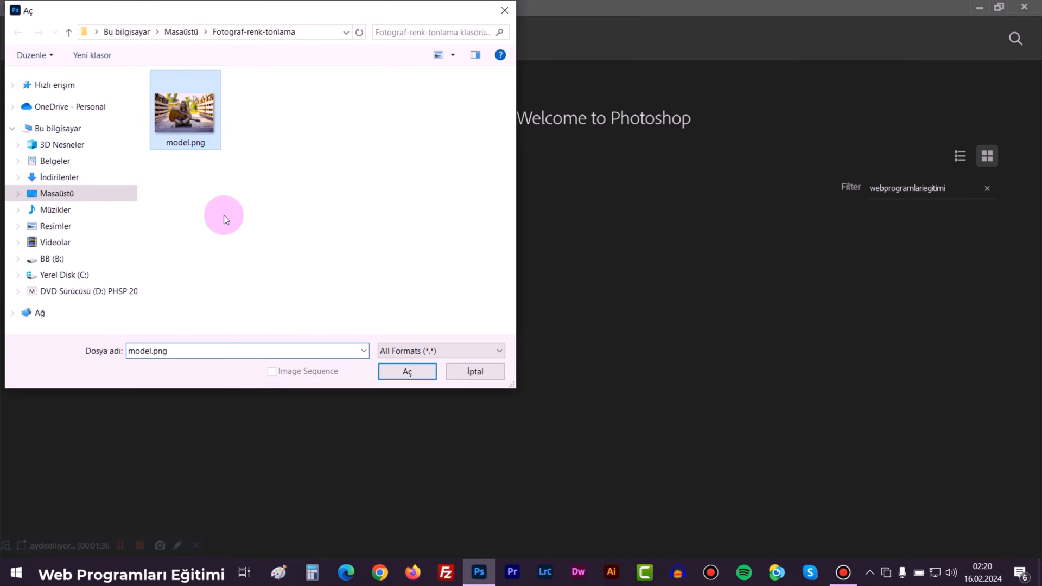
left_click(398, 371)
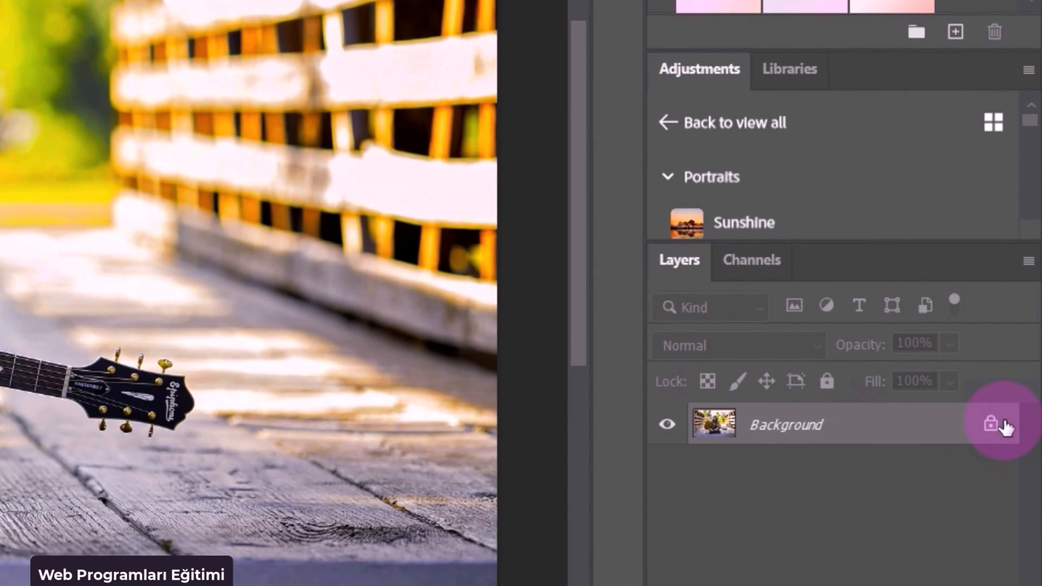
left_click(989, 428)
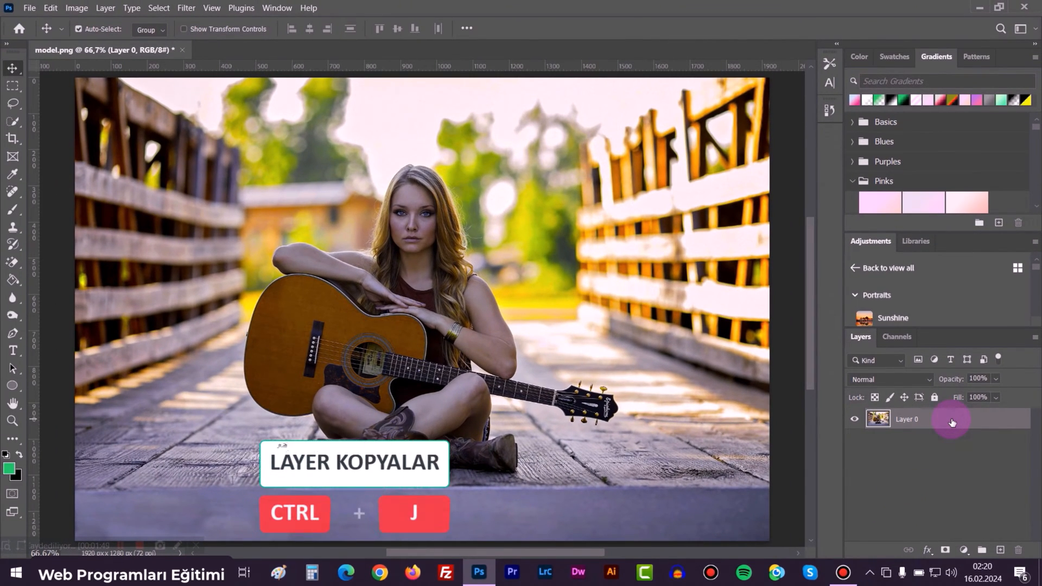
Duplicate the photo layer and convert the copy to a smart object.
key("j")
key("ctrl+j")
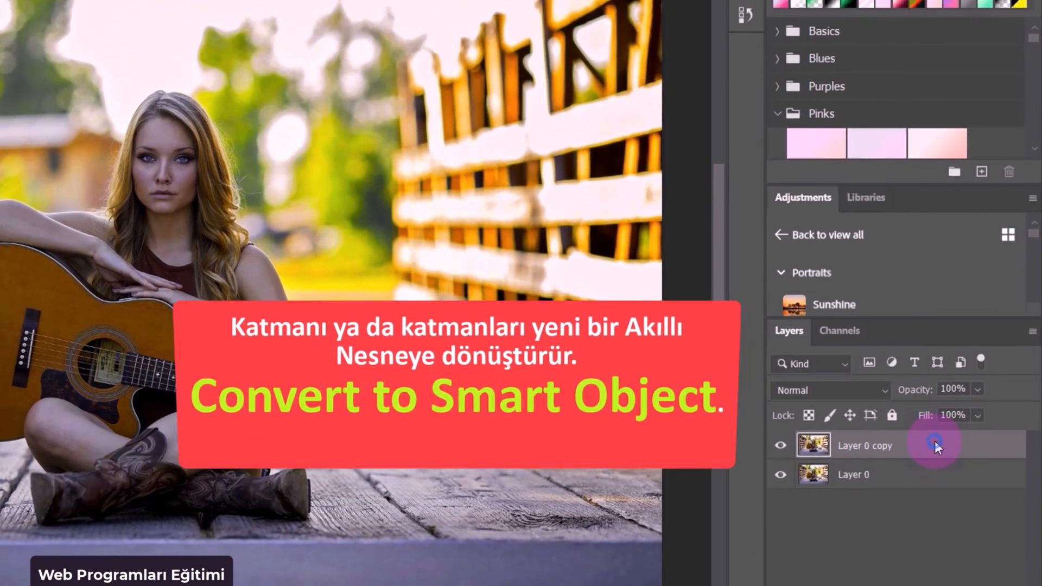
right_click(934, 445)
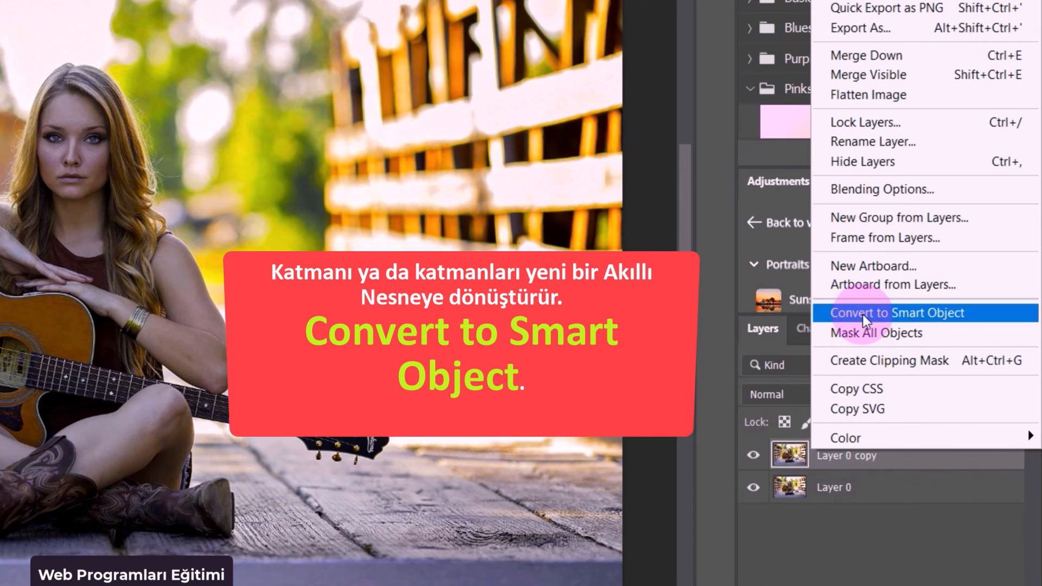
left_click(863, 315)
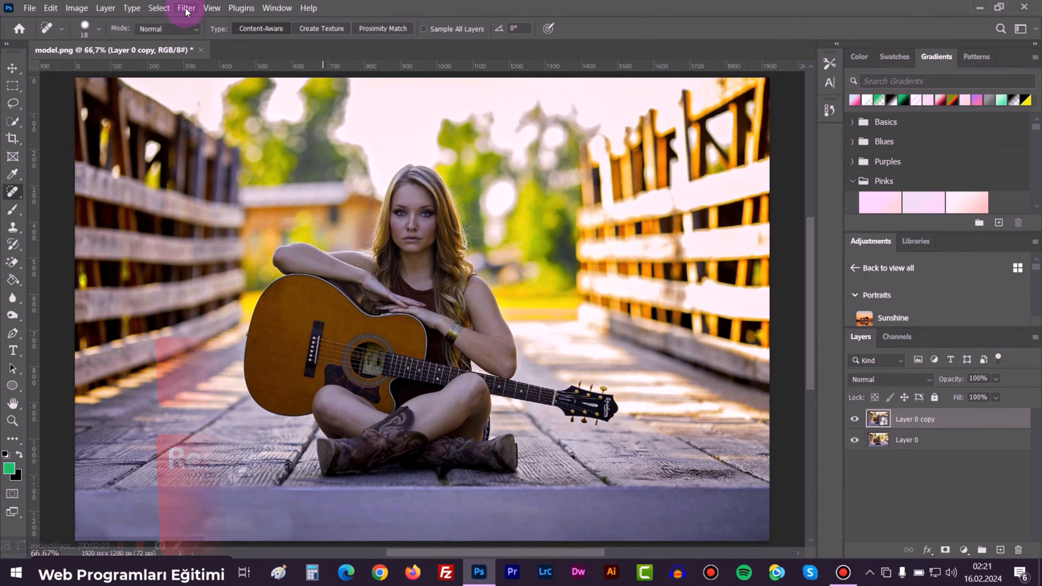
Apply the Color Halftone filter to the smart object copy with a max. radius of 8 pixels.
left_click(182, 9)
mouse_move(230, 226)
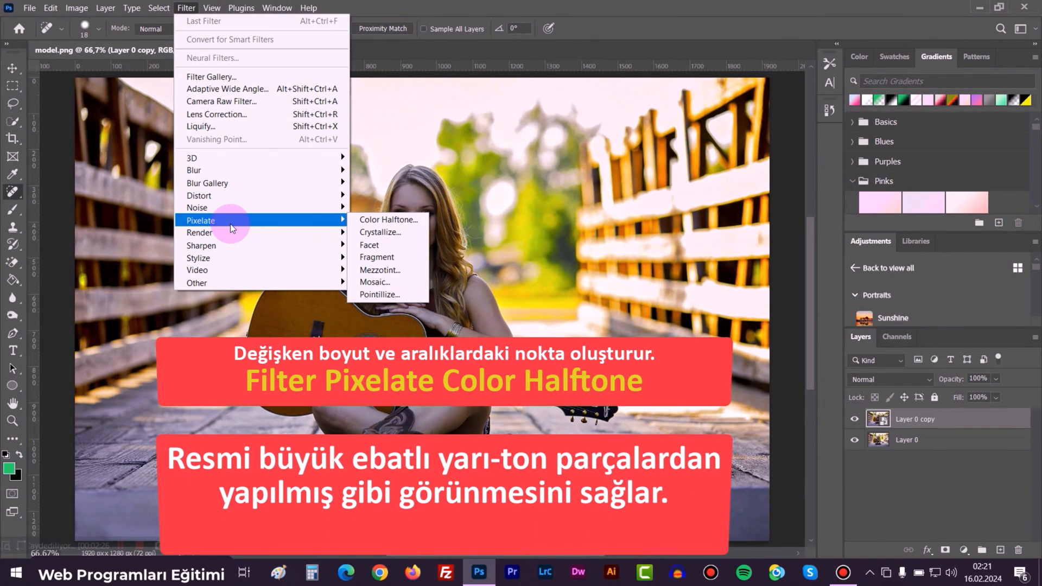
left_click(372, 220)
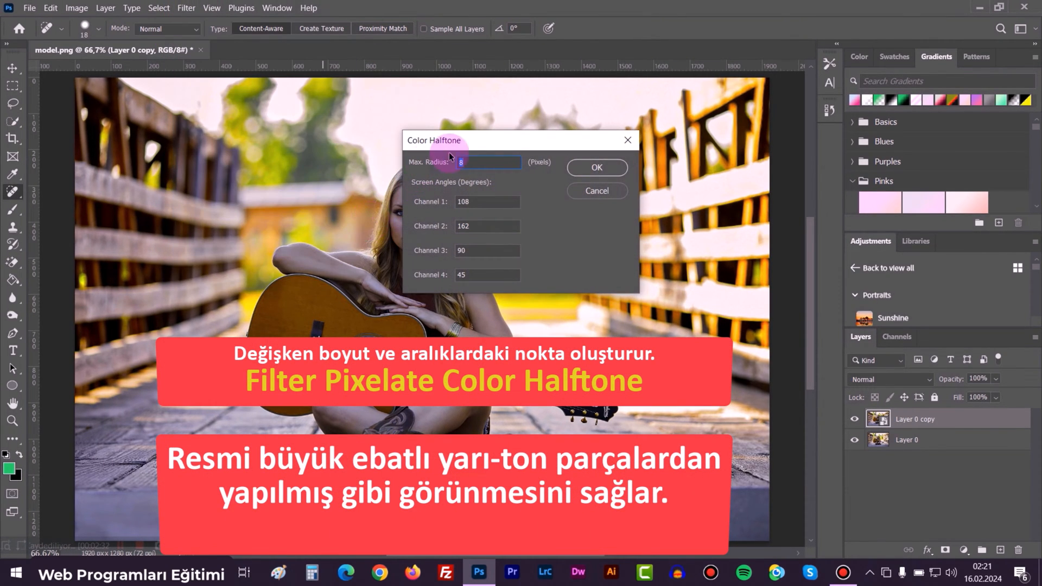
left_click(476, 162)
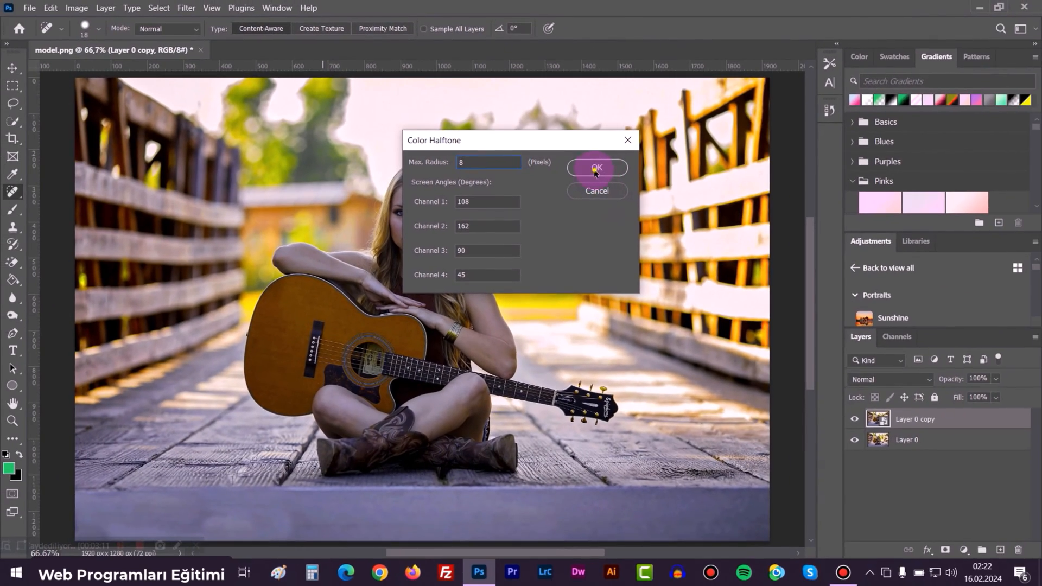
left_click(663, 171)
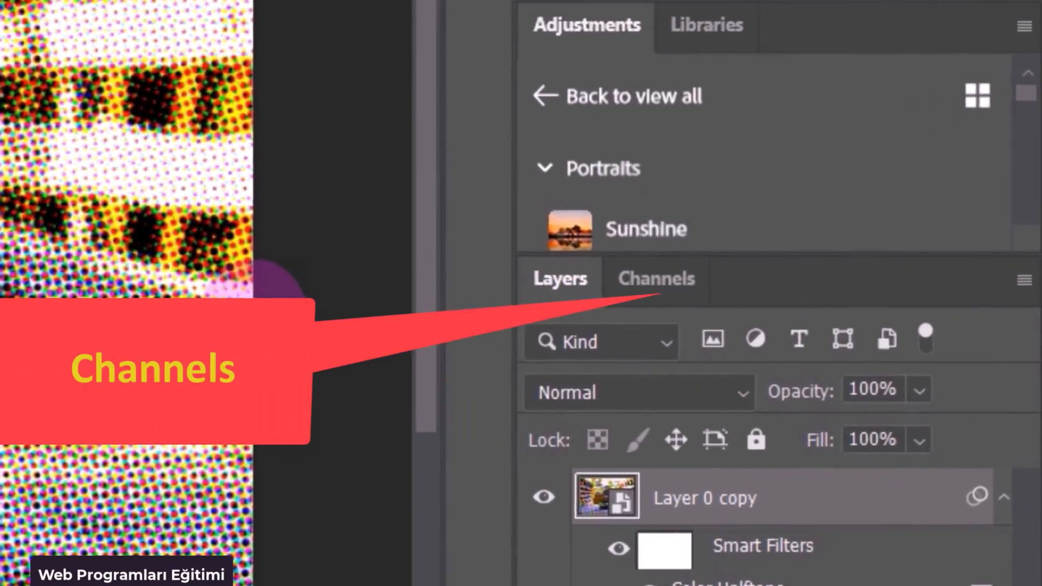
Copy the entire Blue channel of the halftone image and paste it as a new layer.
left_click(665, 279)
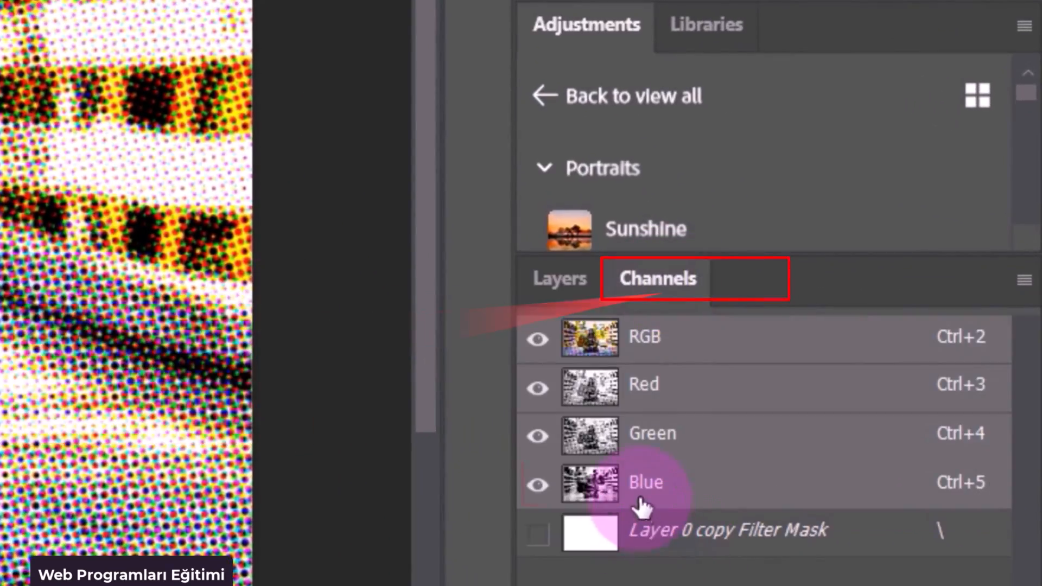
left_click(616, 488)
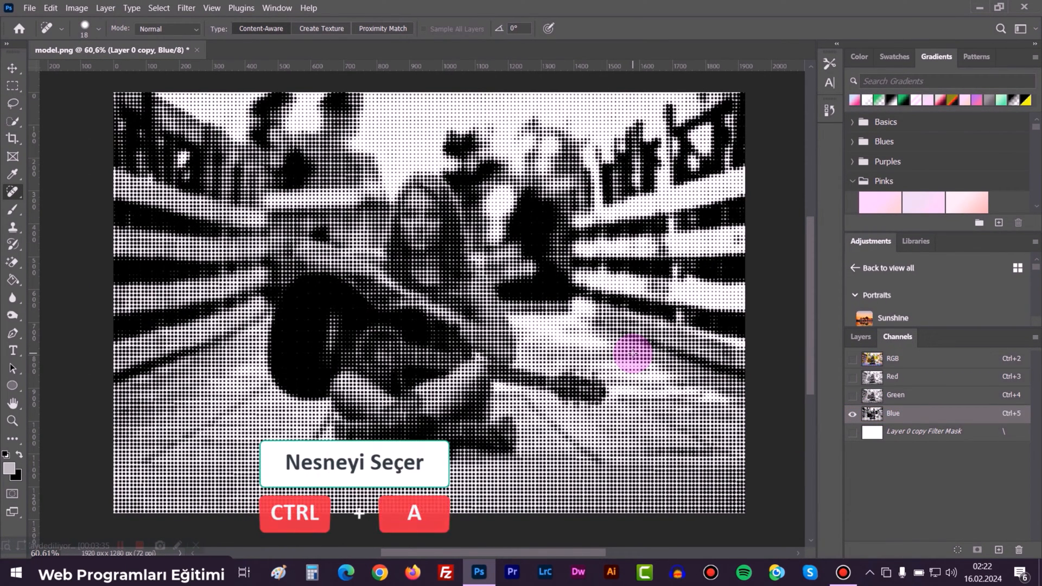
key("ctrl+a")
key("ctrl+c")
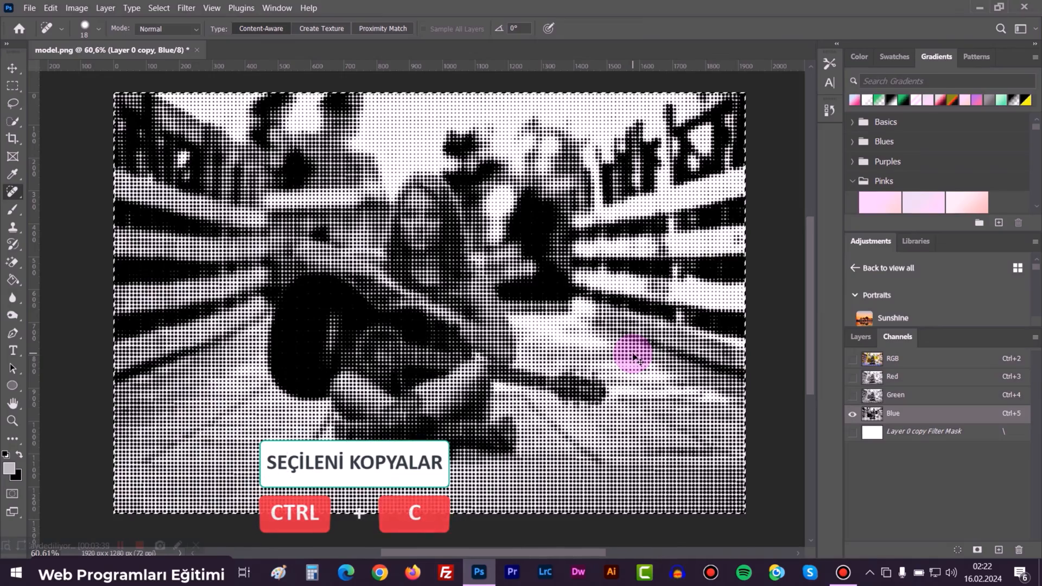
left_click(857, 335)
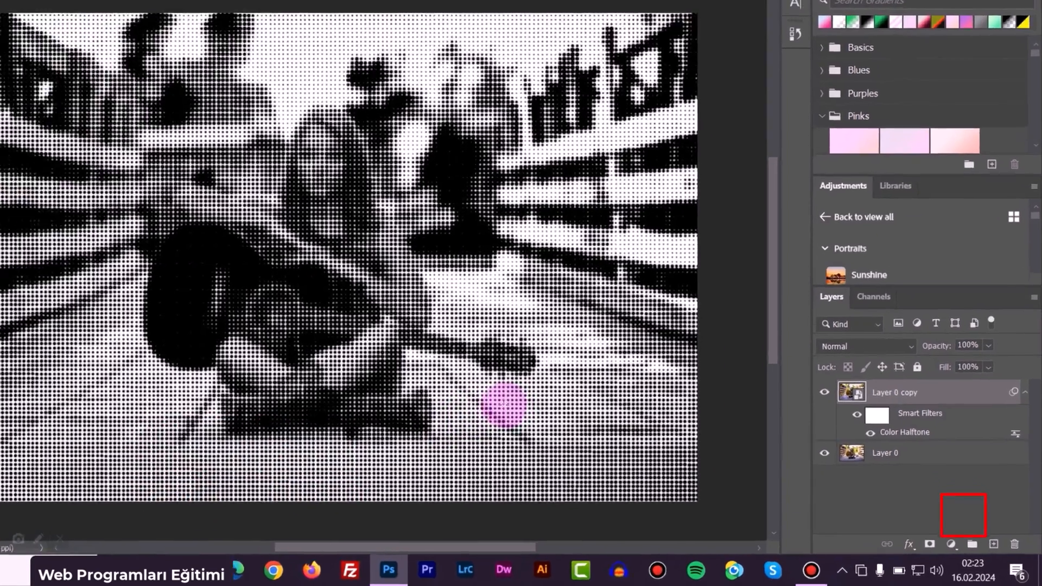
key("ctrl+v")
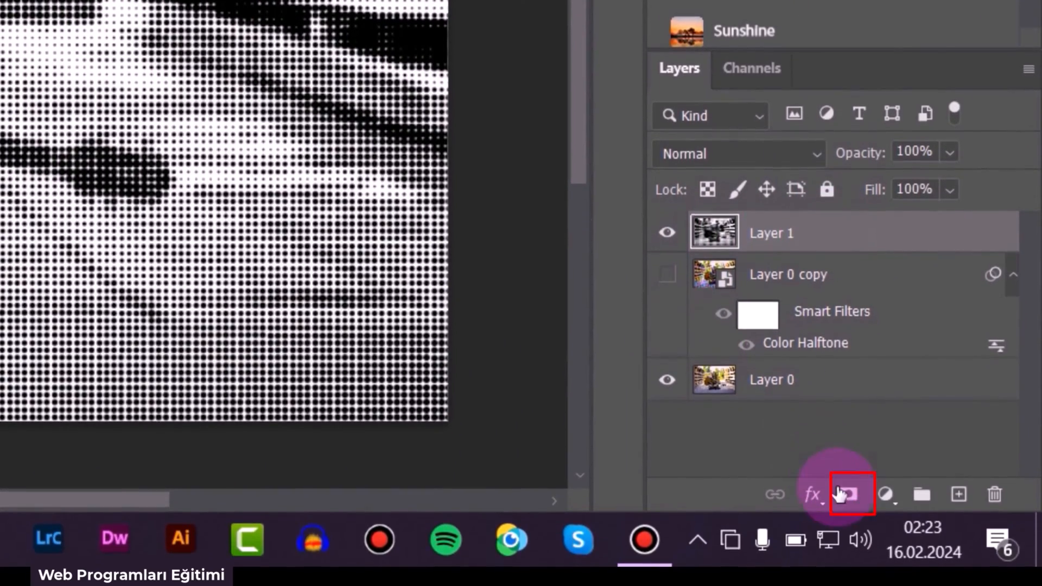
Add a layer mask to Layer 1 and paint it with a soft black brush over the woman, guitar and background.
left_click(848, 583)
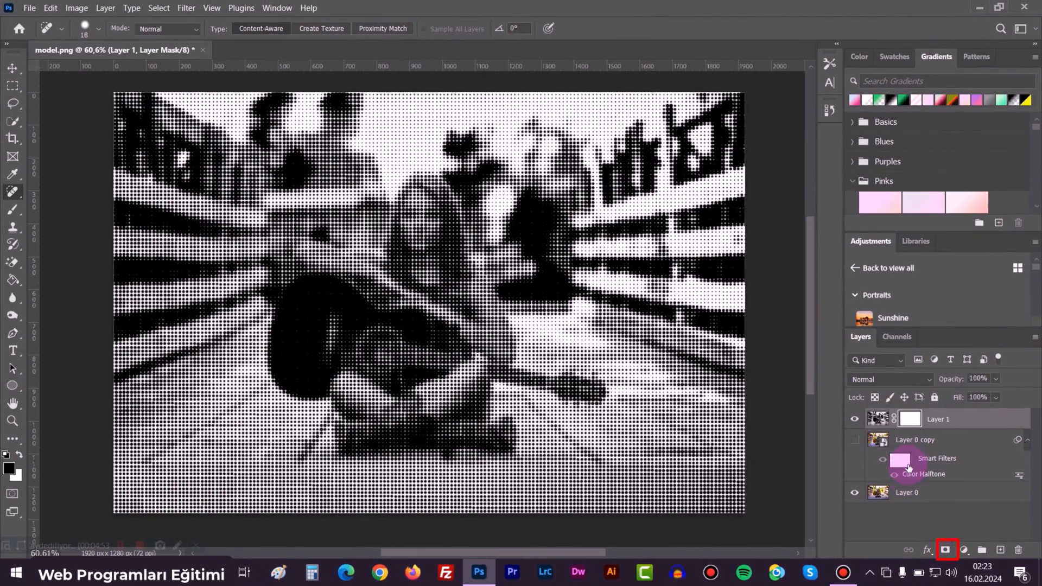
key("b")
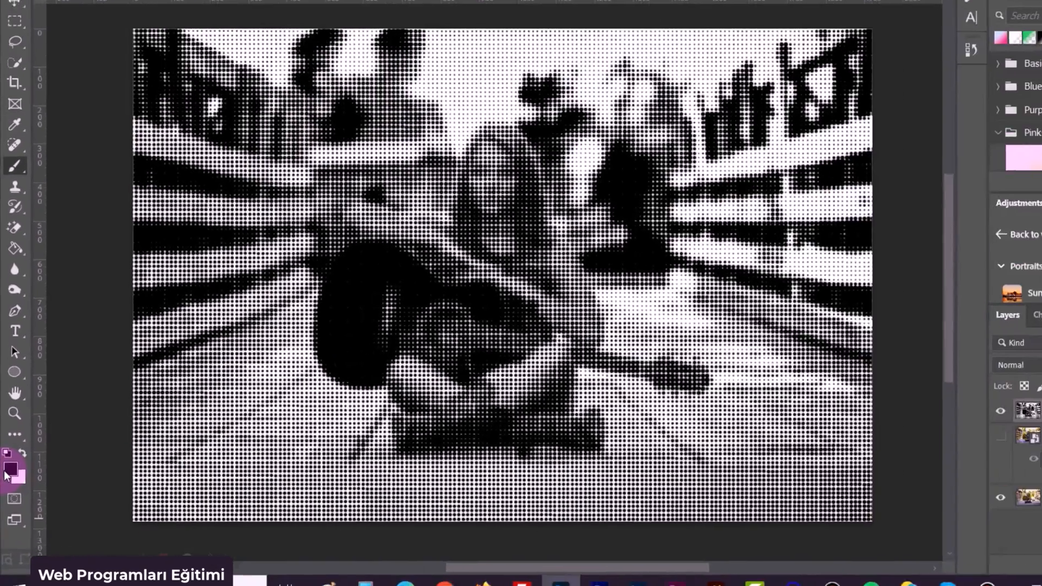
key("d")
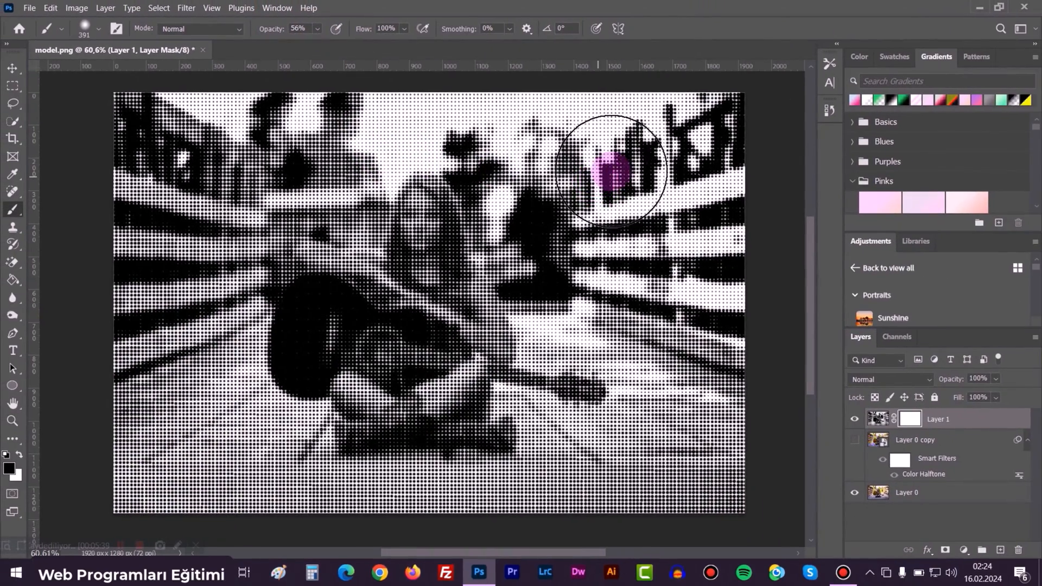
left_click_drag(615, 168, 548, 208)
mouse_move(226, 152)
left_mouse_down()
mouse_move(142, 123)
mouse_move(329, 215)
mouse_move(354, 243)
mouse_move(426, 224)
mouse_move(383, 254)
mouse_move(381, 297)
mouse_move(338, 324)
mouse_move(420, 369)
mouse_move(463, 368)
mouse_move(368, 374)
mouse_move(464, 409)
left_mouse_up()
mouse_move(398, 223)
left_mouse_down()
mouse_move(409, 211)
mouse_move(418, 218)
left_mouse_up()
scroll(407, 282, "down", 3)
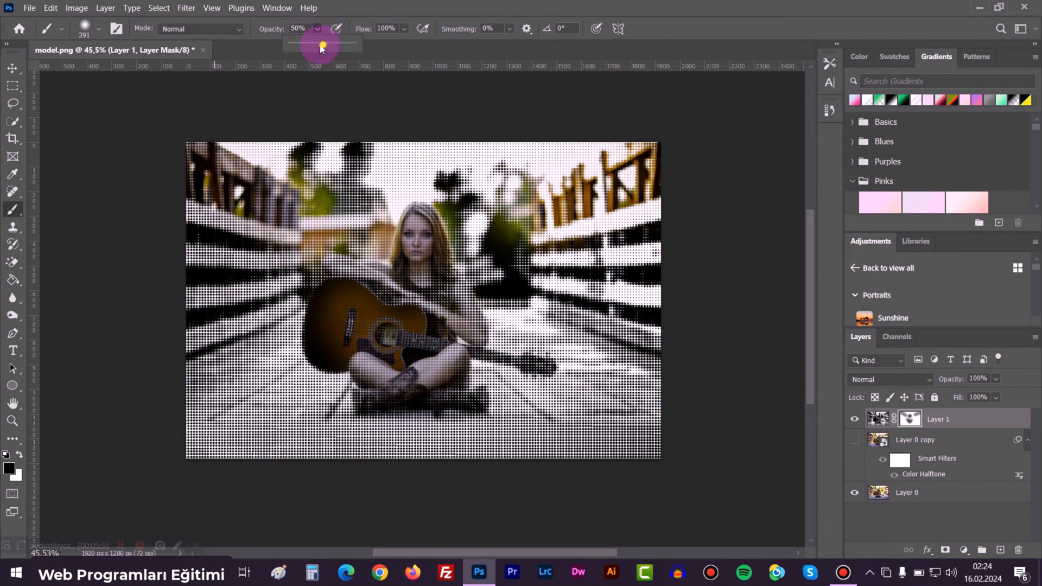
Lower the brush opacity to 17% and paint more of the mask over the woman and guitar.
left_click_drag(322, 47, 301, 44)
mouse_move(467, 168)
left_mouse_down()
mouse_move(523, 172)
mouse_move(524, 200)
left_mouse_up()
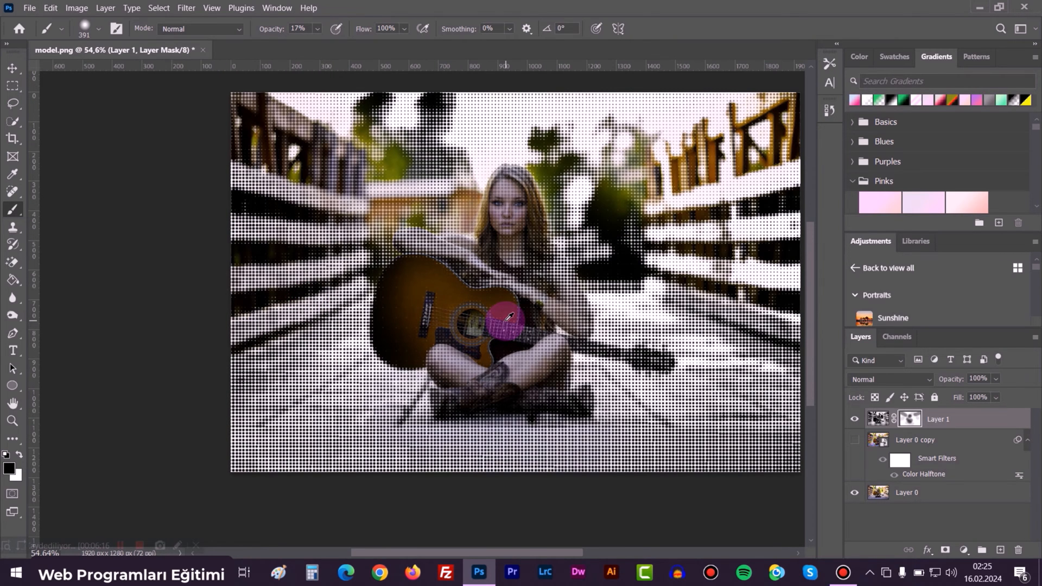
left_click_drag(504, 320, 482, 321)
left_click_drag(438, 246, 501, 299)
mouse_move(422, 259)
left_mouse_down()
mouse_move(512, 313)
mouse_move(557, 315)
mouse_move(571, 277)
mouse_move(514, 281)
mouse_move(537, 318)
mouse_move(512, 380)
mouse_move(601, 332)
left_mouse_up()
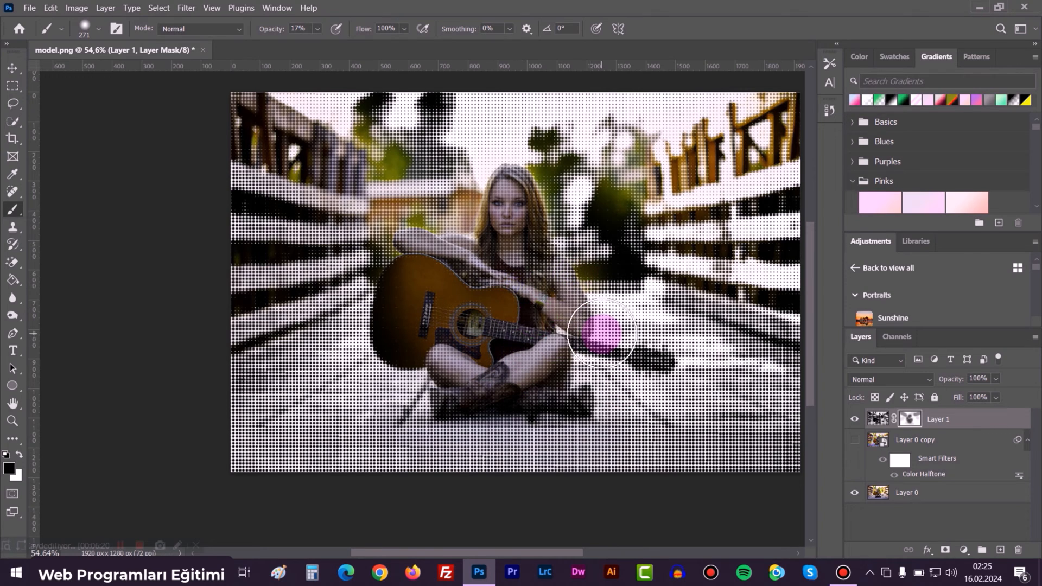
left_click_drag(554, 290, 505, 297)
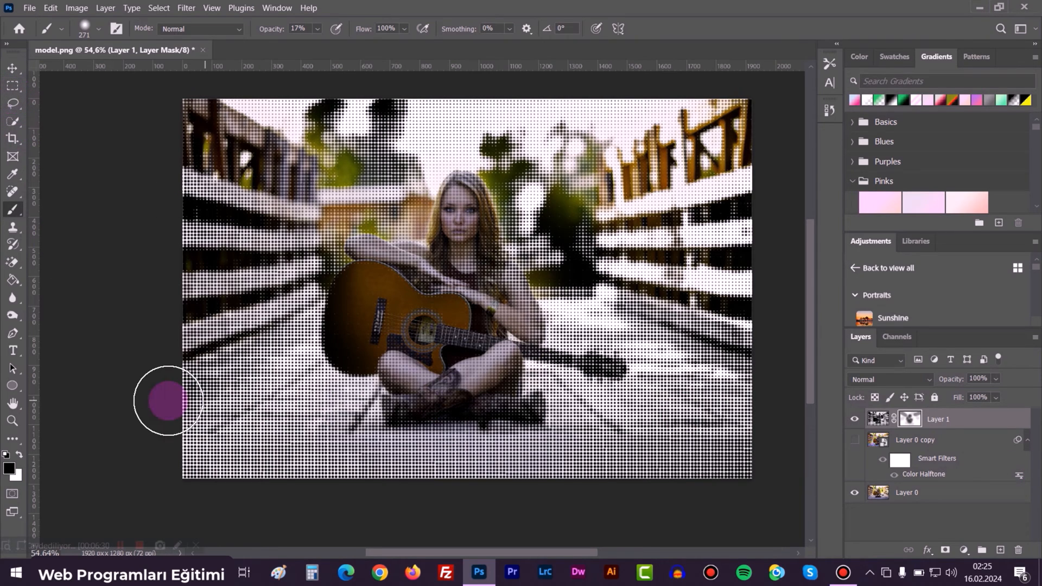
Add the text "WEB PROGRAMLARI EĞİTİMİ" and move it along the lower edge of the photo.
key("t")
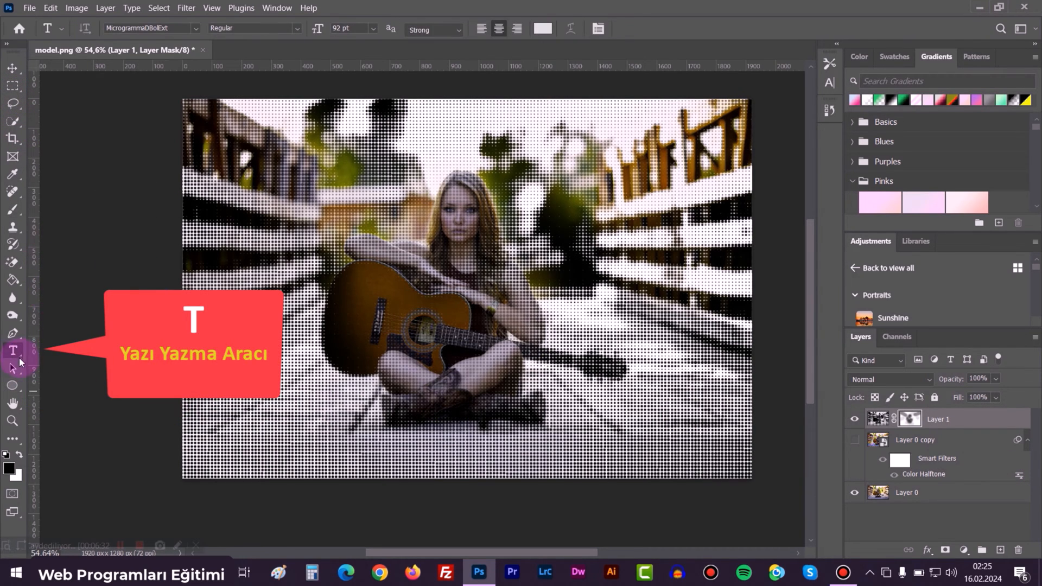
left_click(347, 415)
key("BackSpace")
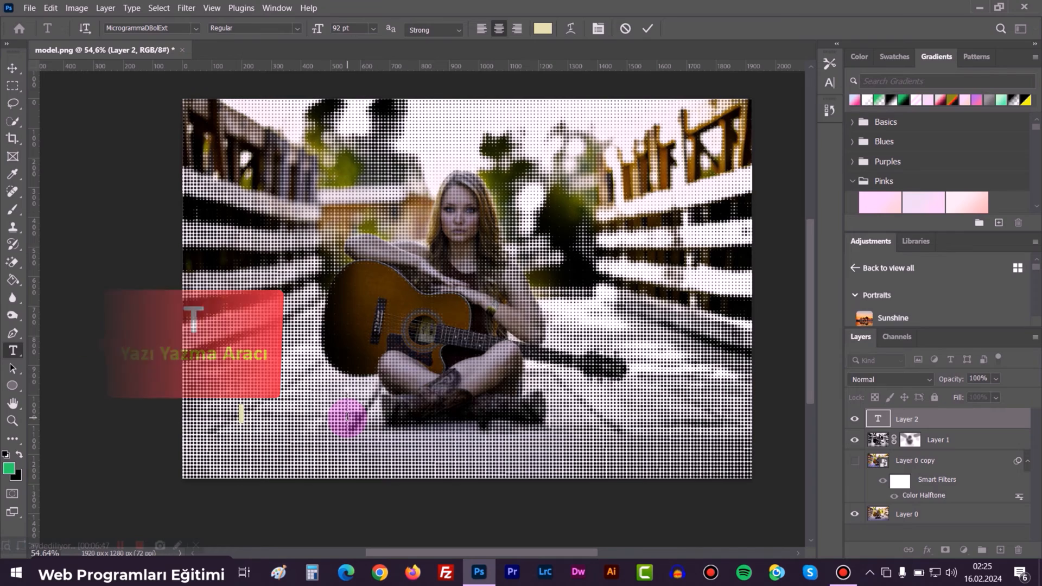
type("WEB")
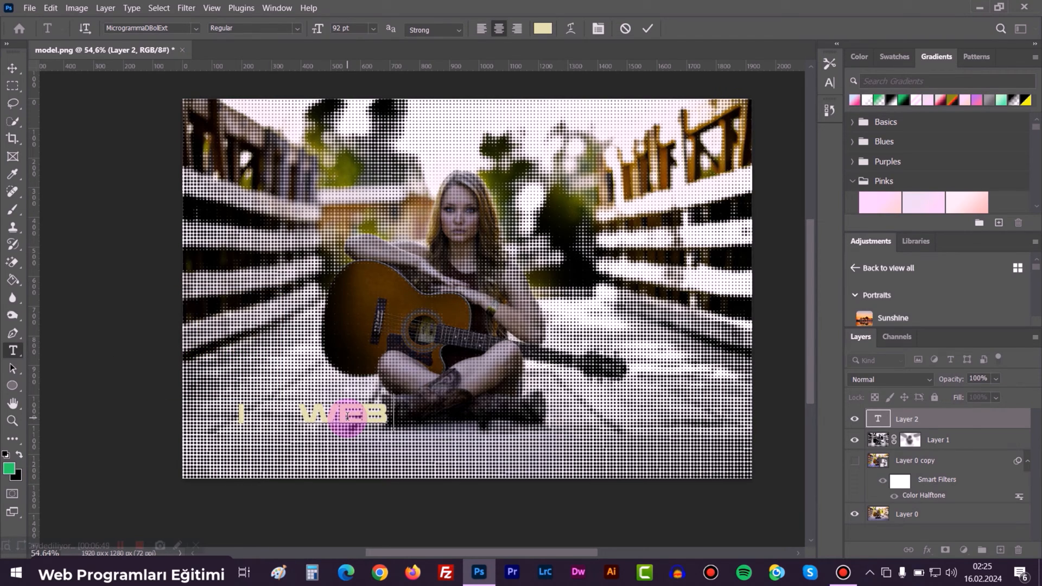
type(" PROGRAMLARI EĞİTİMİ")
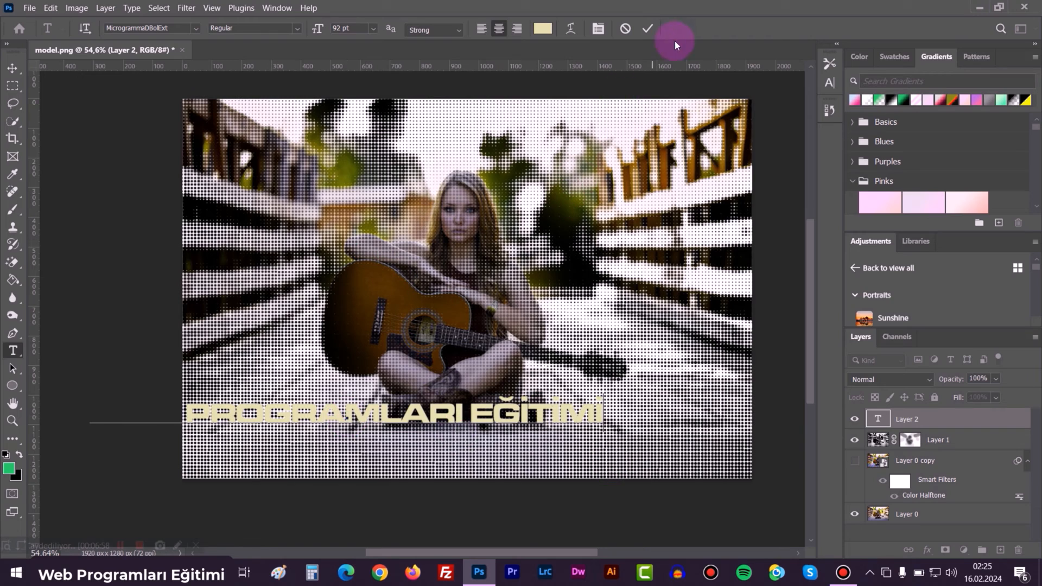
left_click(647, 28)
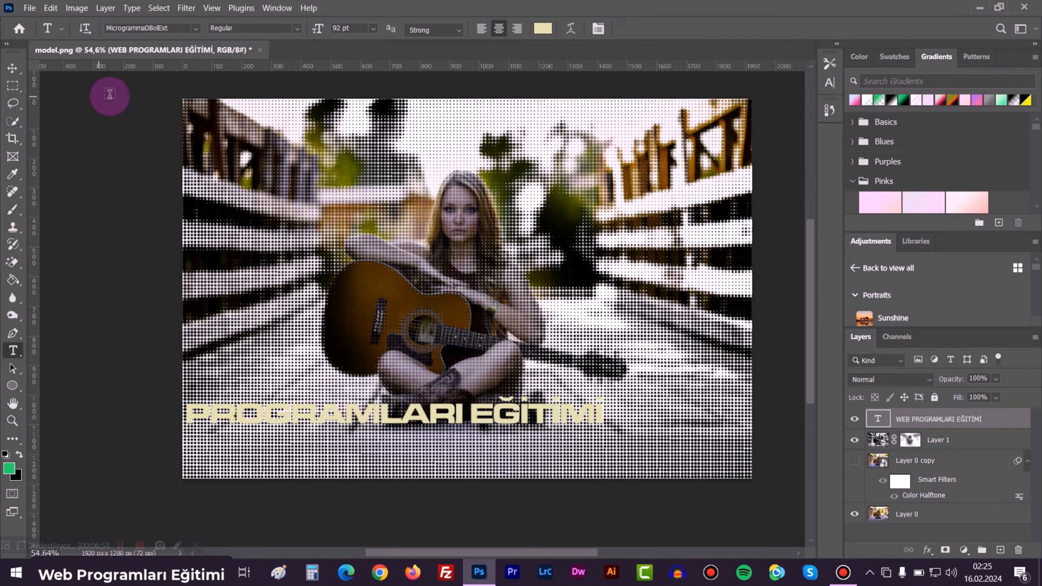
left_click(11, 68)
left_click_drag(389, 422, 508, 462)
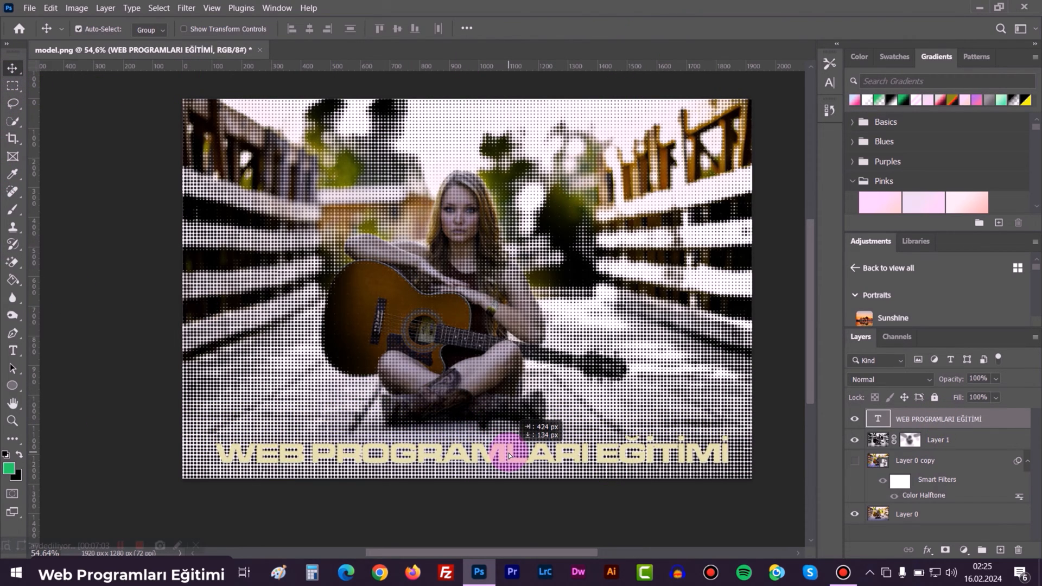
Add a 1 px outside Stroke effect to the text layer.
double_click(999, 419)
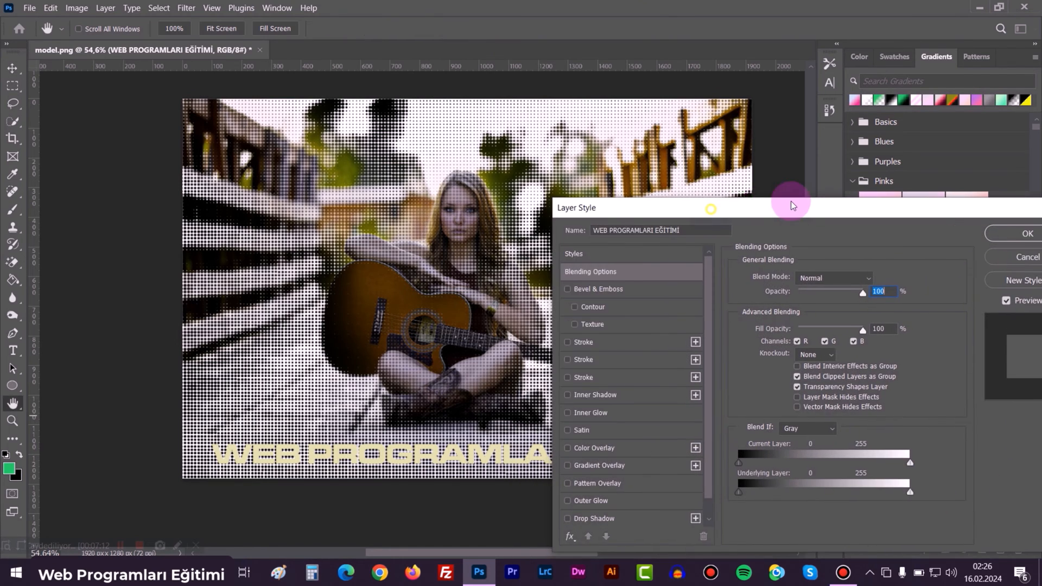
left_click_drag(753, 207, 872, 189)
left_click(698, 321)
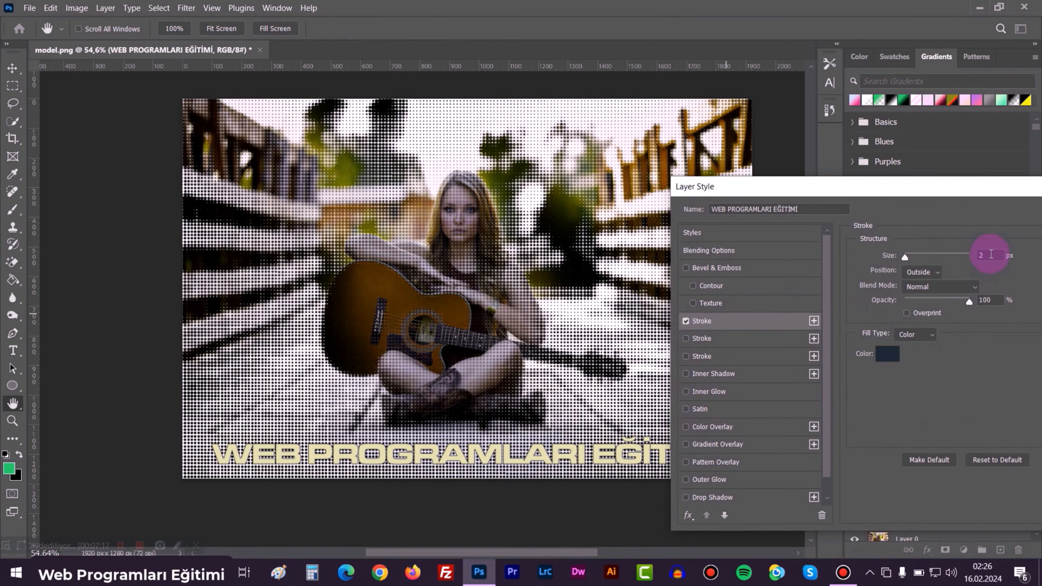
type("1")
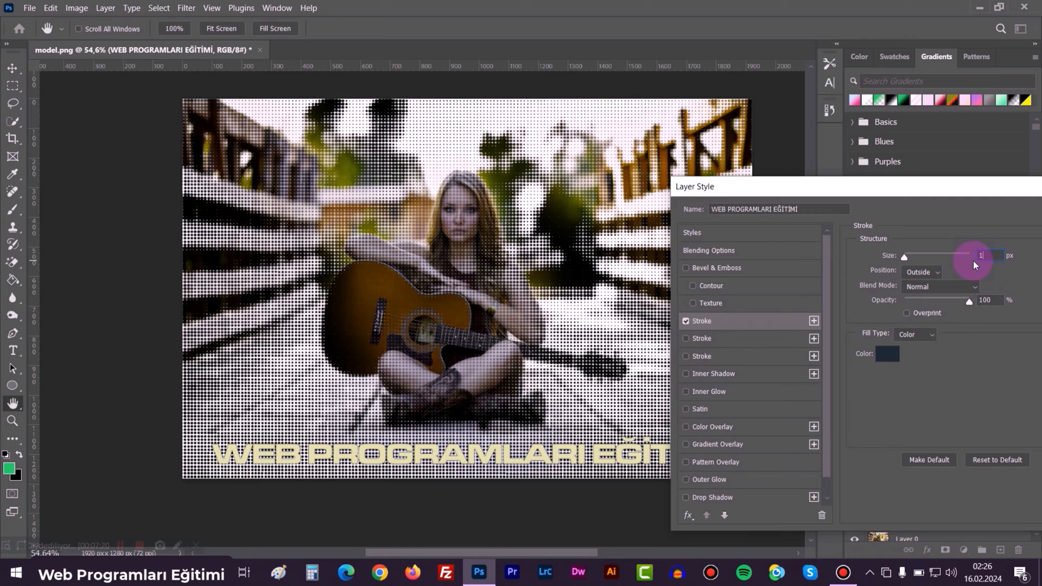
left_click_drag(979, 186, 785, 217)
left_click(972, 244)
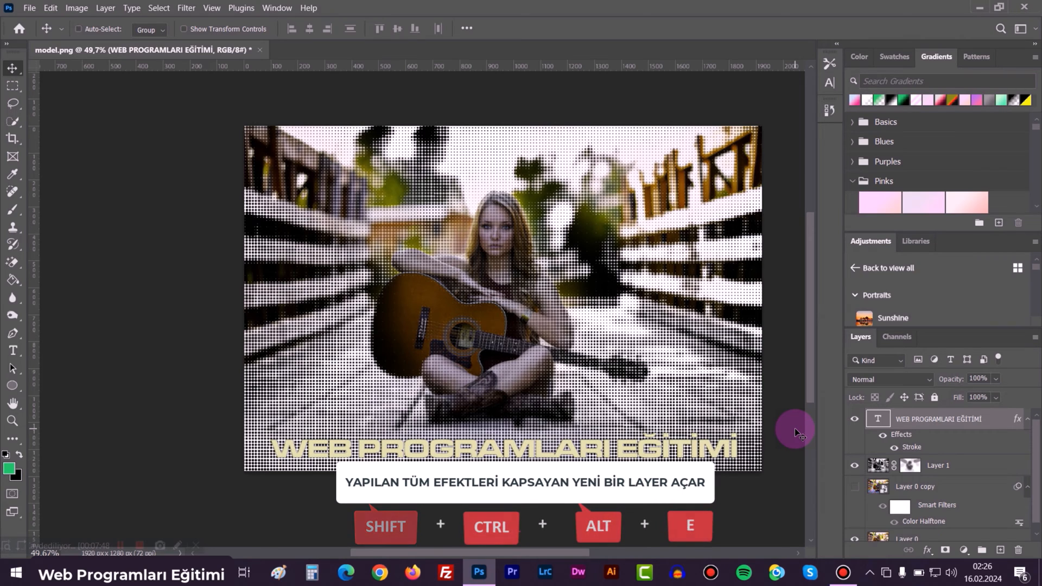
Stamp all visible layers into a new top layer and add an Inner Shadow effect to it.
key("shift+ctrl+alt+e")
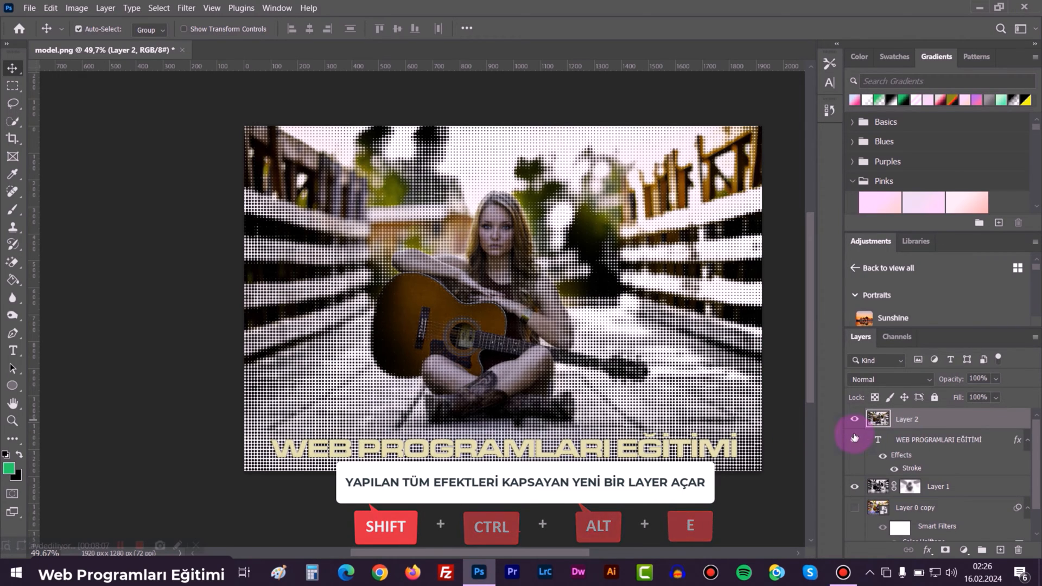
double_click(951, 417)
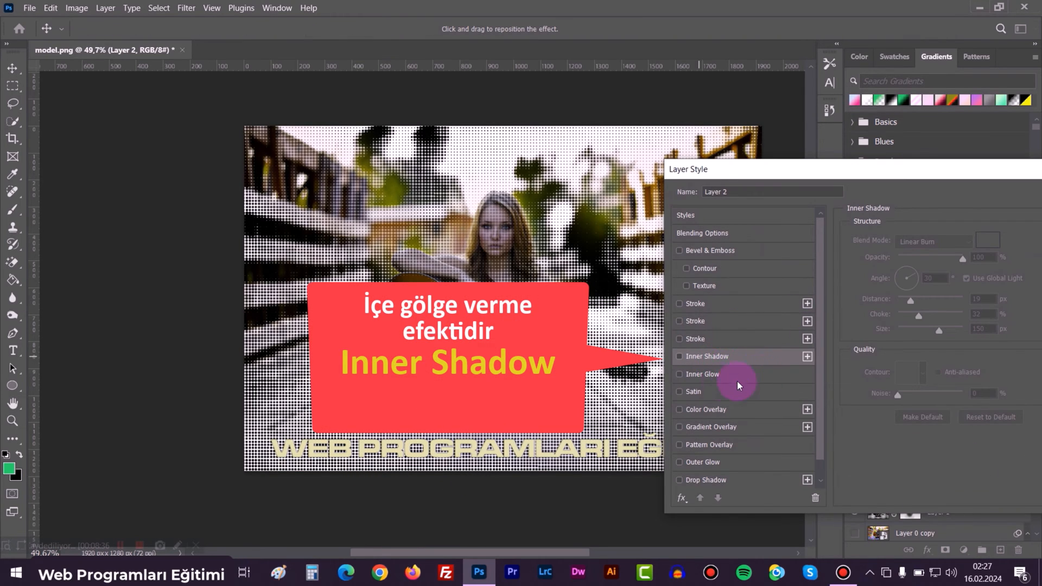
left_click(680, 358)
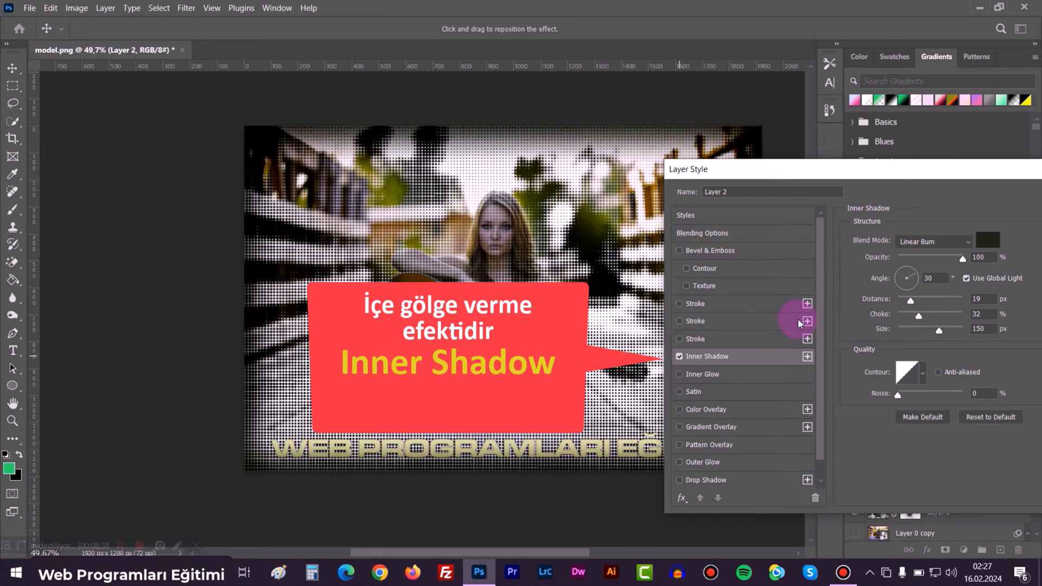
left_click_drag(874, 169, 843, 179)
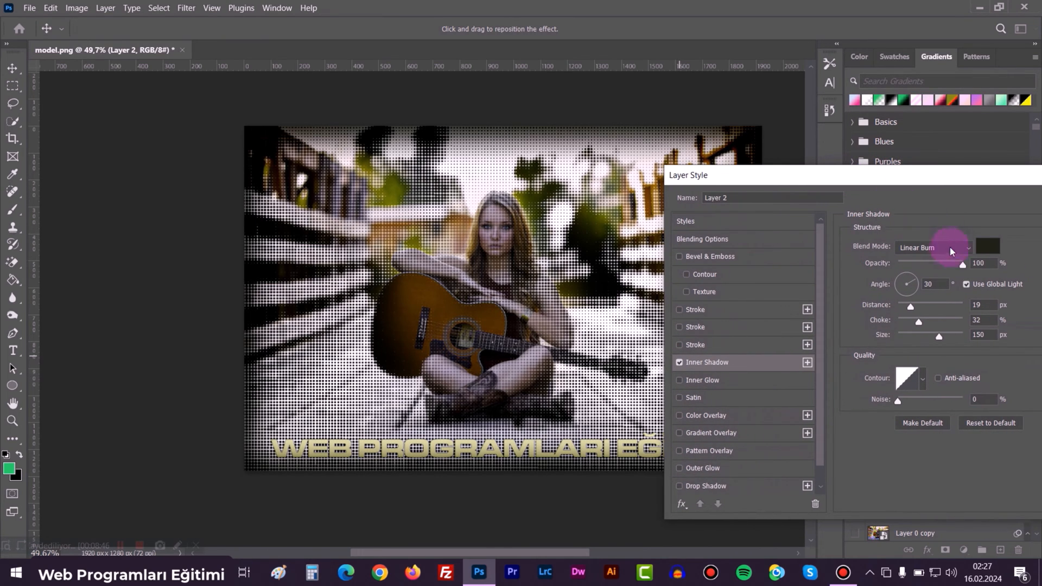
Set the Inner Shadow colour to olive green 8da115 and apply the layer style.
left_click(990, 249)
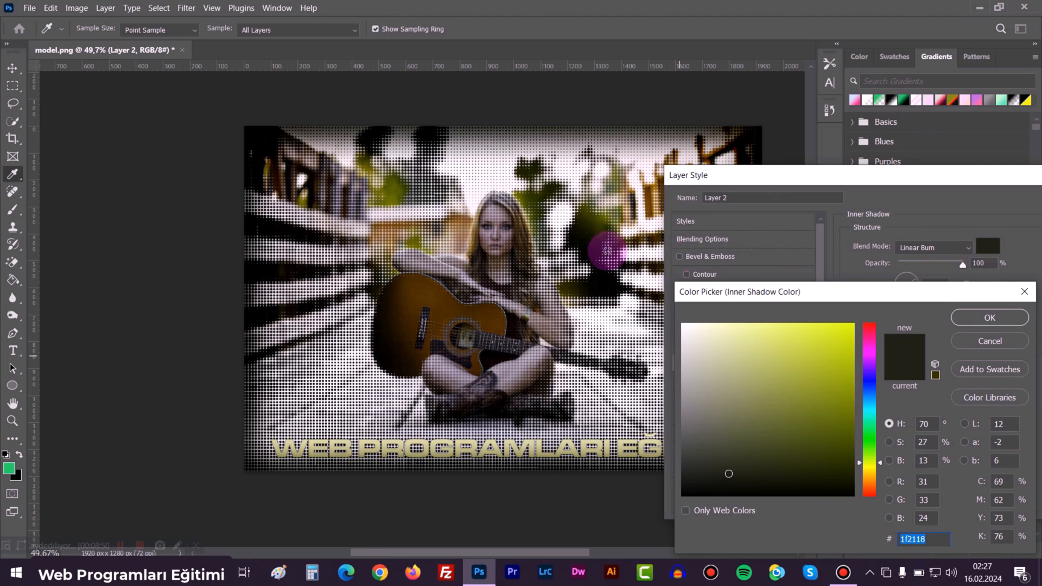
left_click(436, 246)
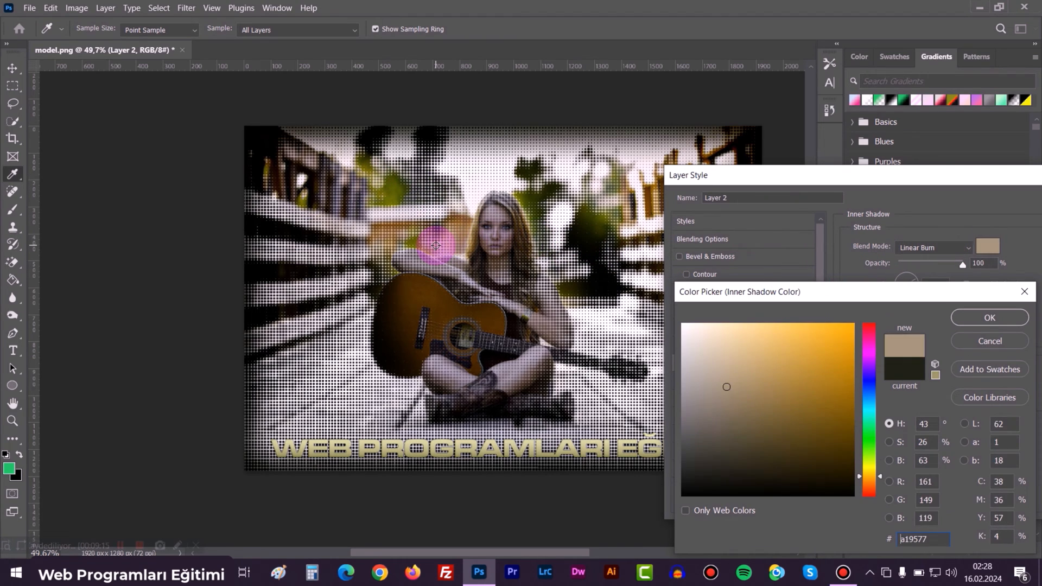
left_click_drag(365, 205, 613, 207)
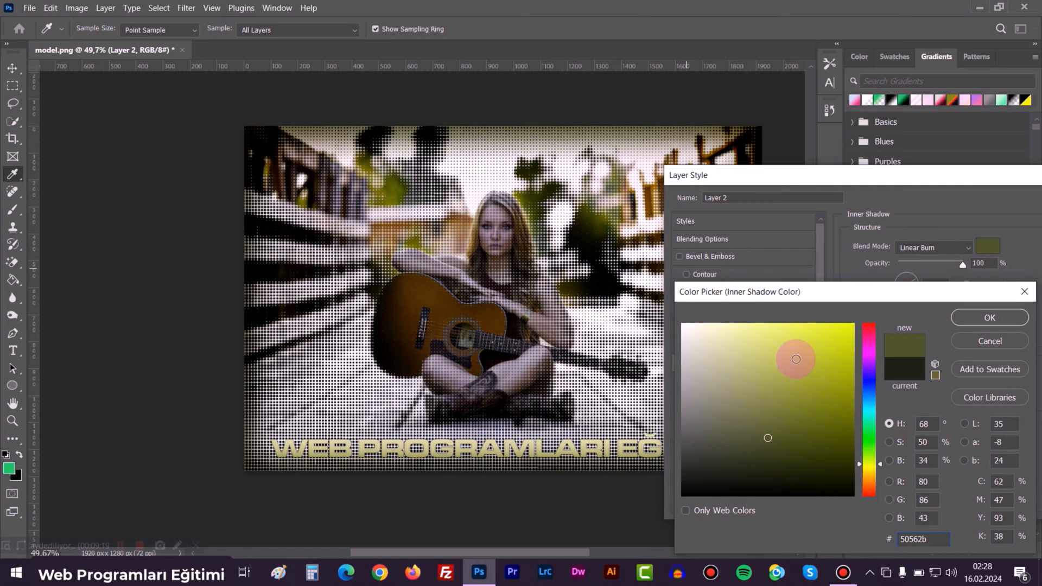
left_click(802, 366)
left_click(825, 386)
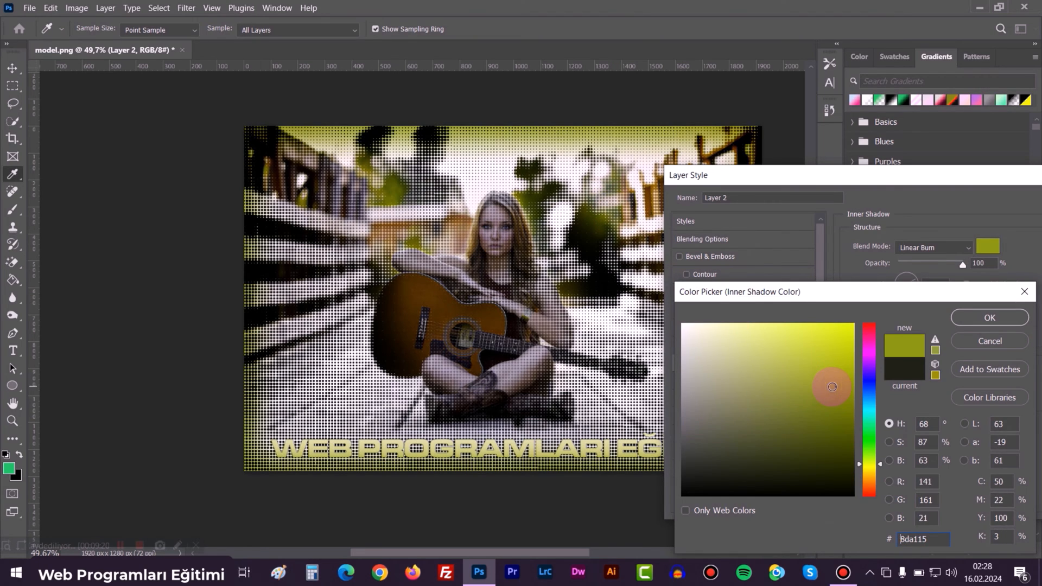
left_click(971, 325)
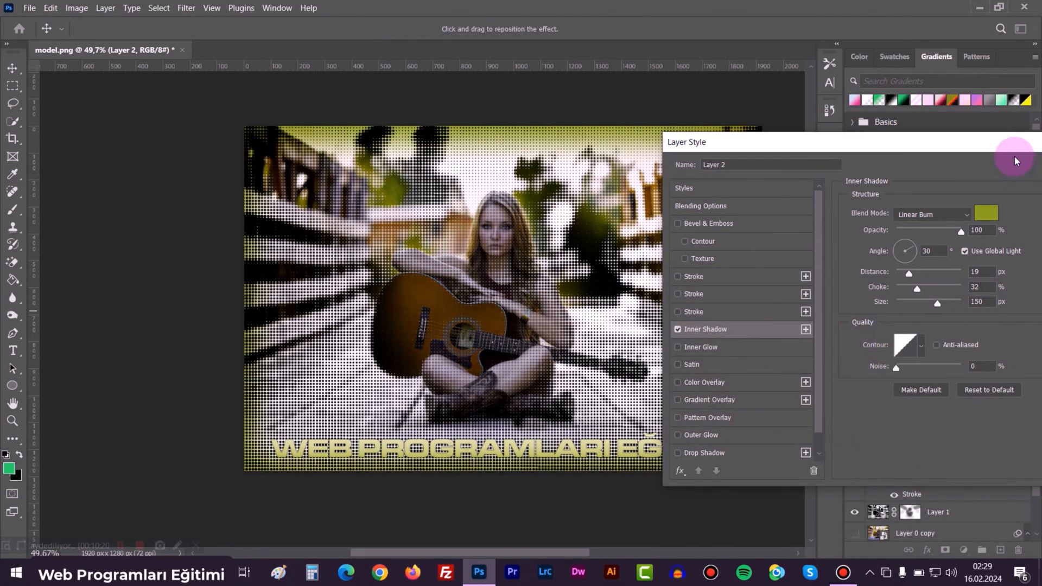
left_click_drag(1014, 147, 839, 166)
left_click(990, 191)
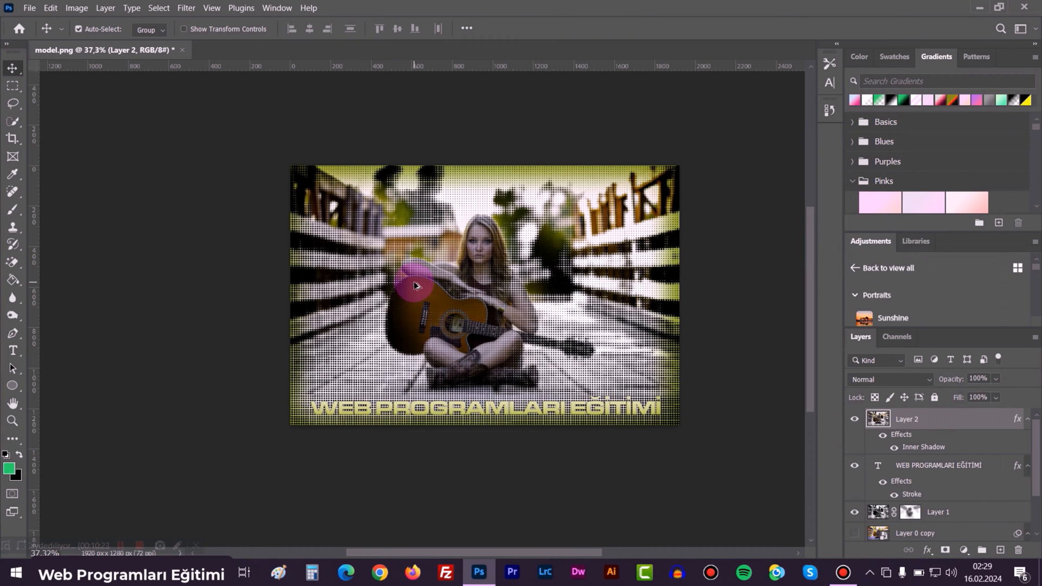
Create a snapshot of the finished image at the Inner Shadow state of the history.
scroll(413, 286, "up", 1)
scroll(414, 285, "up", 3)
scroll(414, 286, "down", 1)
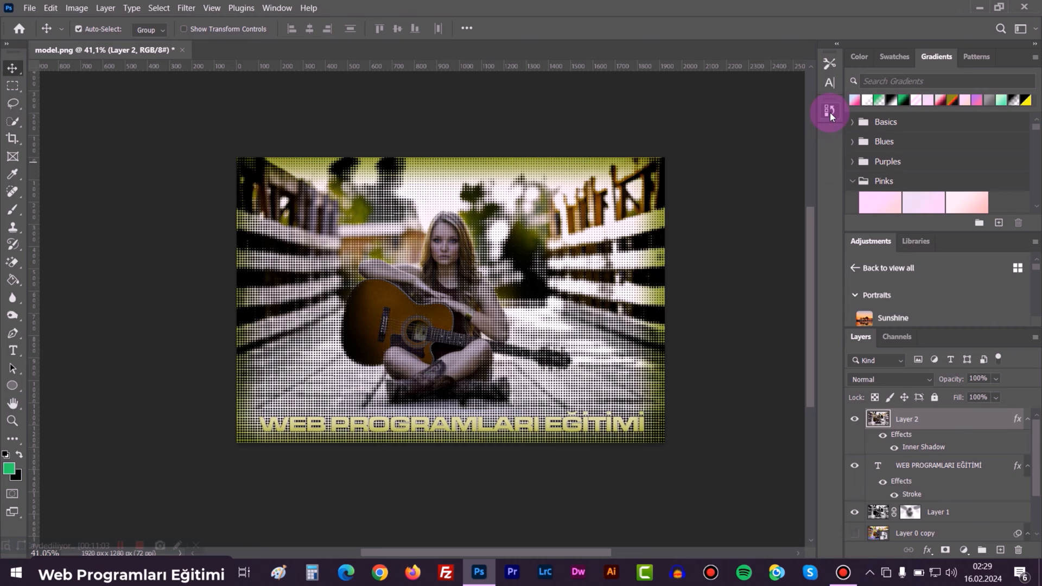
left_click(829, 111)
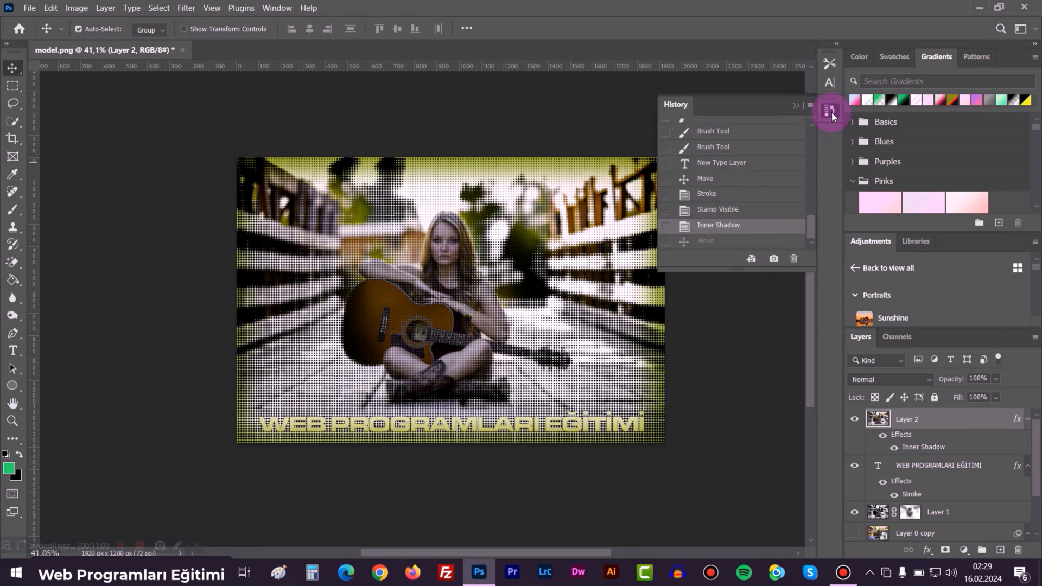
key("ctrl+z")
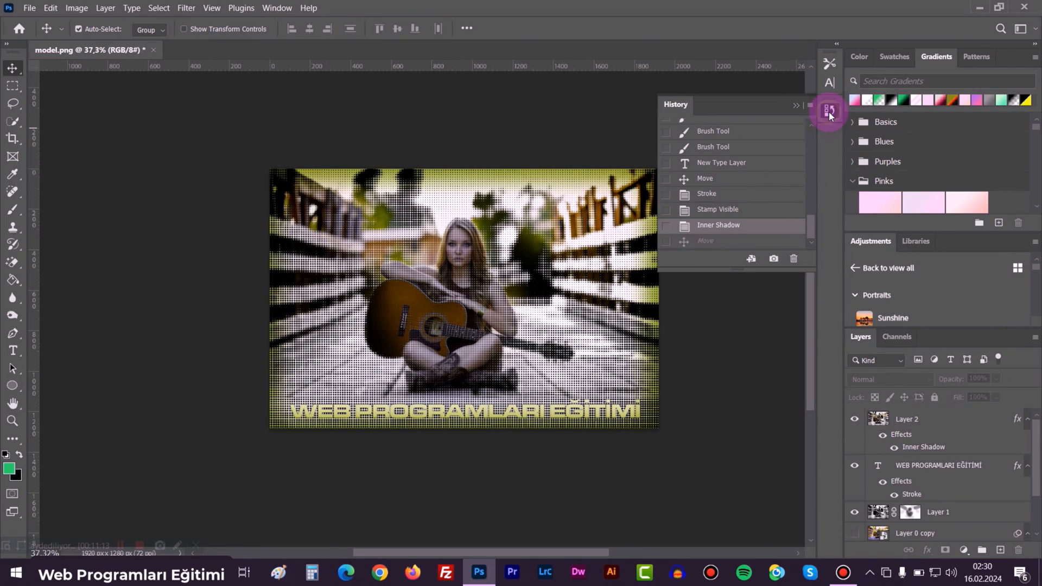
left_click(774, 260)
Compare the original model.png state with Snapshot 1 in the history, finishing on Snapshot 1.
scroll(724, 163, "up", 10)
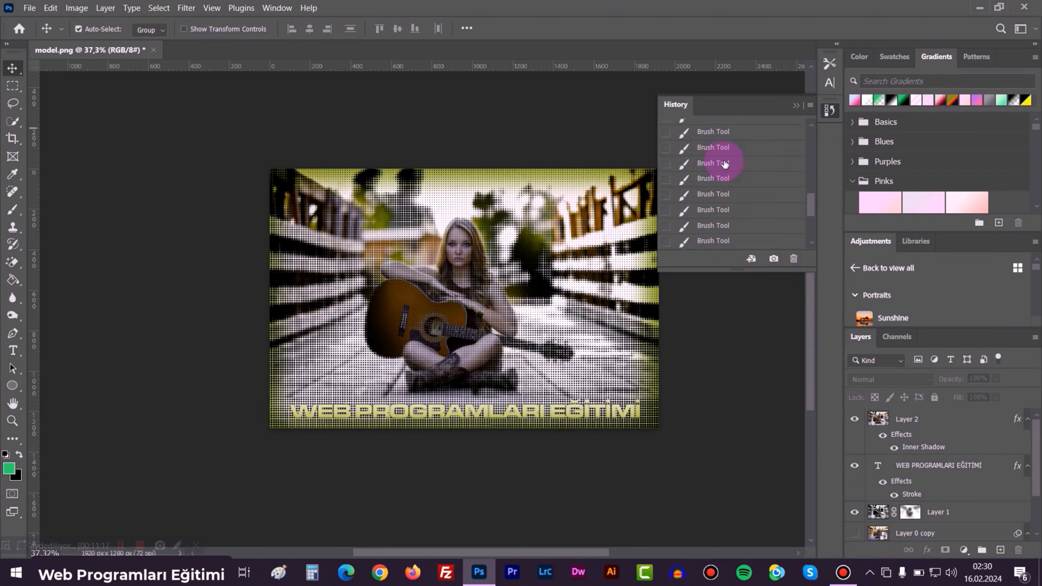
left_click(688, 128)
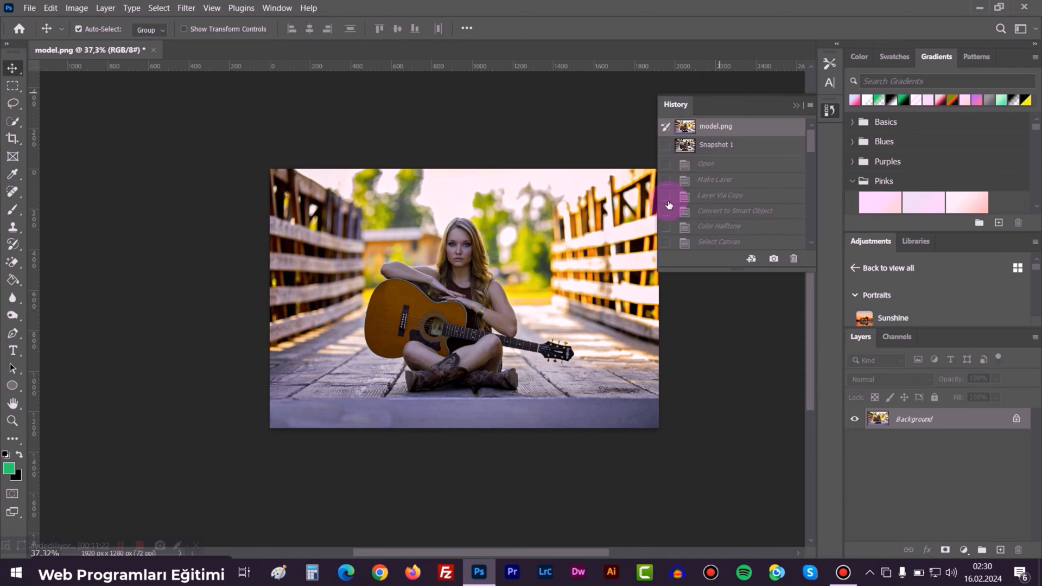
scroll(488, 342, "up", 2)
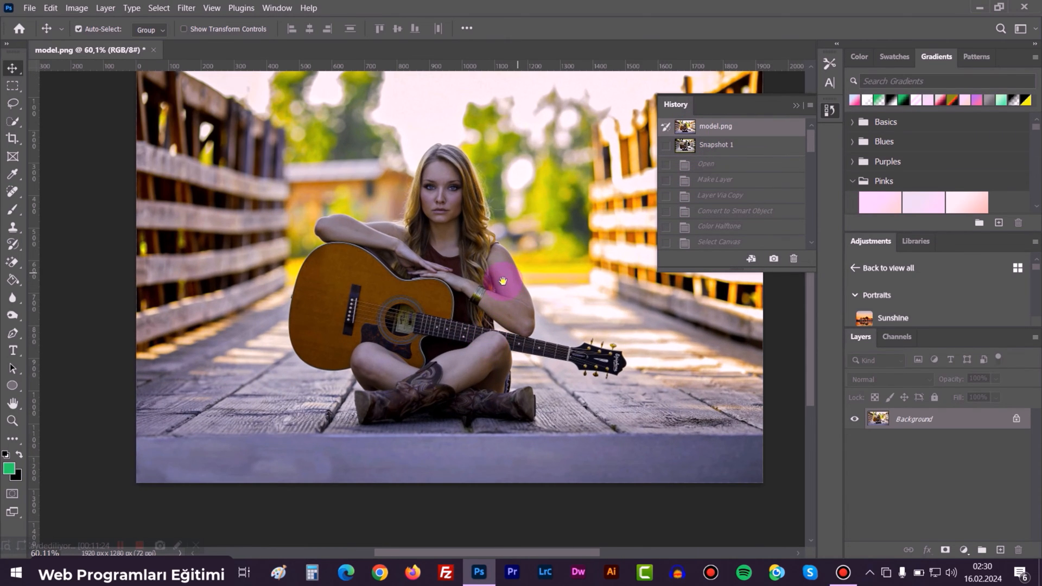
left_click_drag(510, 273, 450, 309)
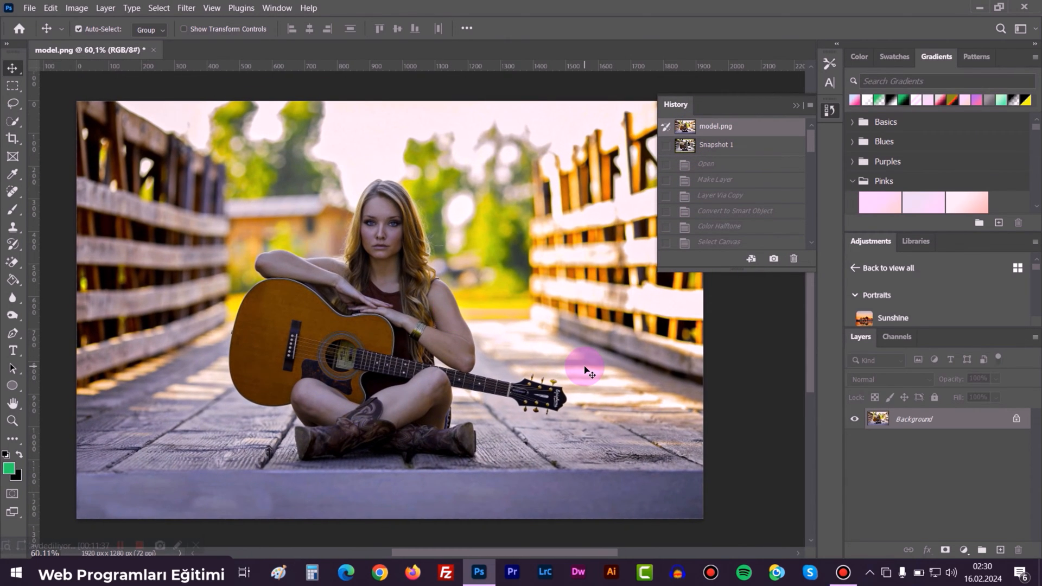
left_click(722, 145)
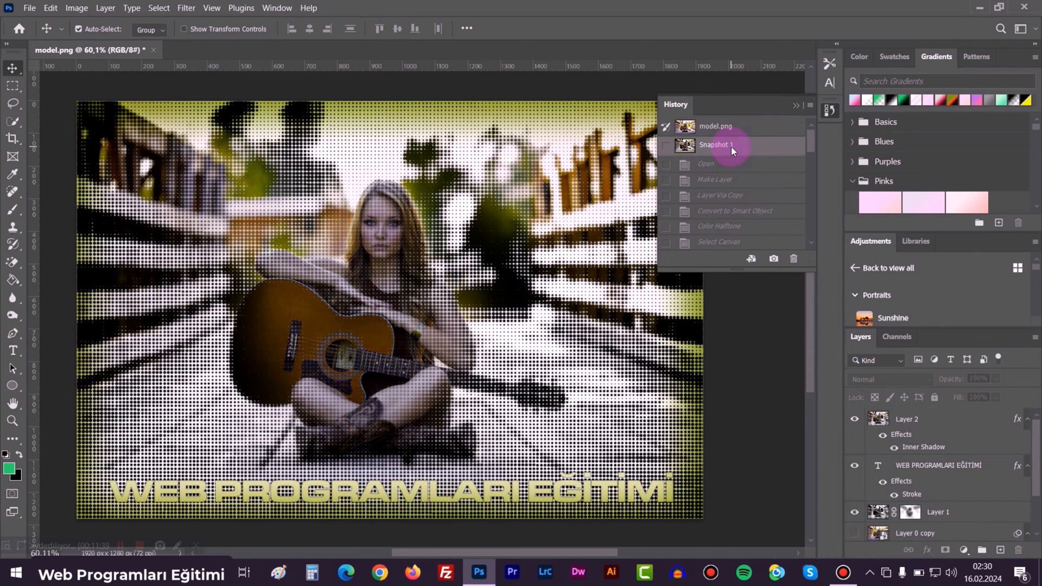
scroll(516, 262, "down", 2)
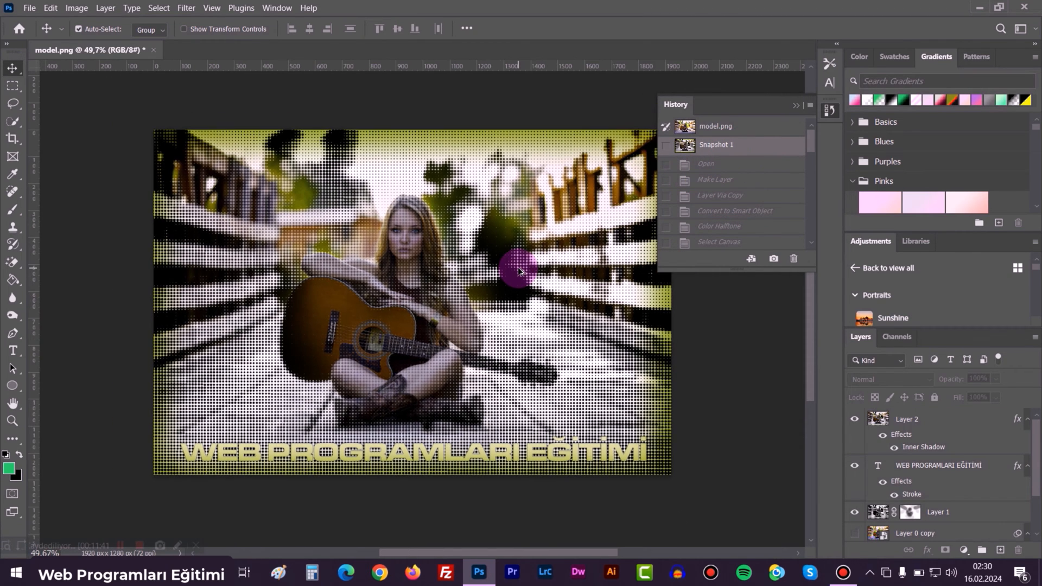
left_click(796, 105)
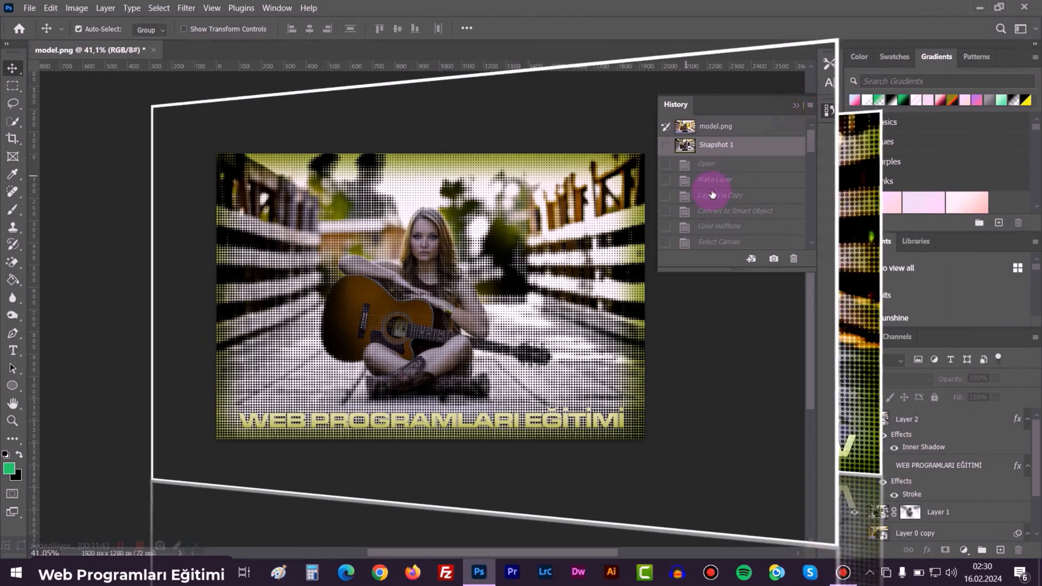